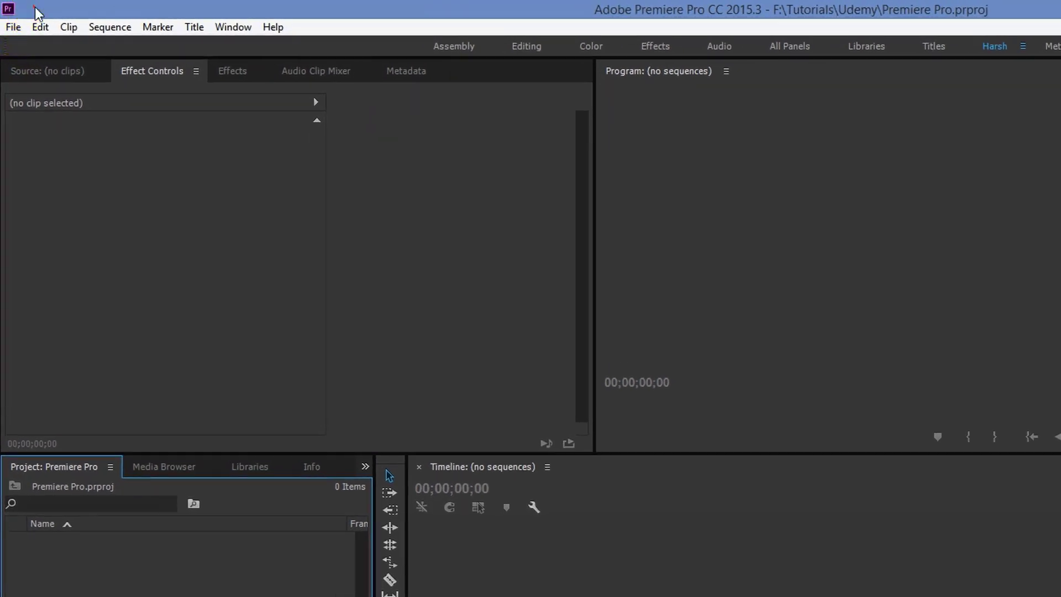
Step: Look through the File menu and other menu-bar menus, dismissing them without choosing anything
{"action": "left_click", "coordinate": [227, 28]}
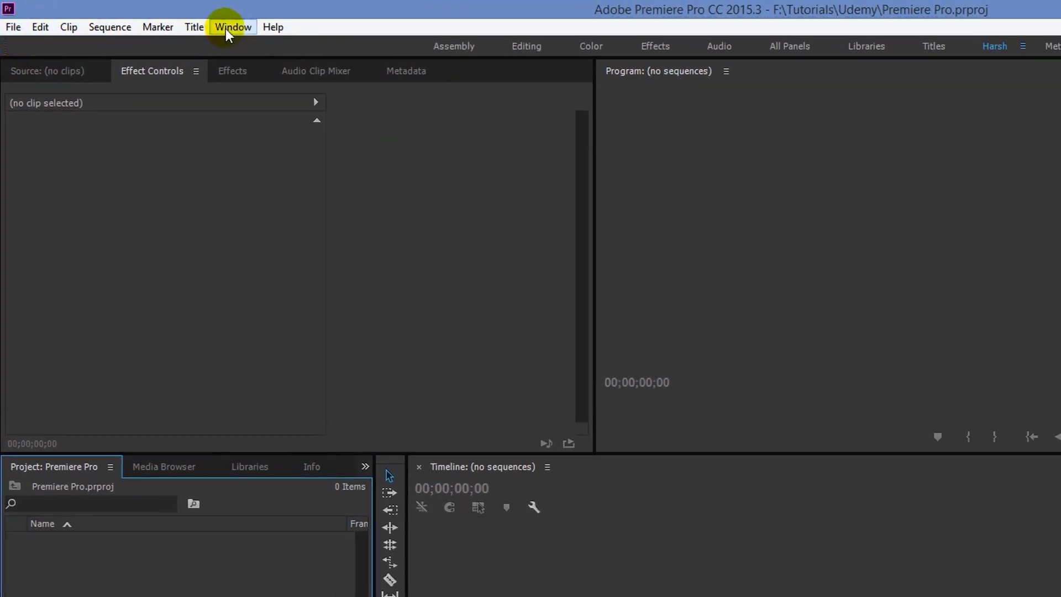
{"action": "left_click", "coordinate": [14, 29]}
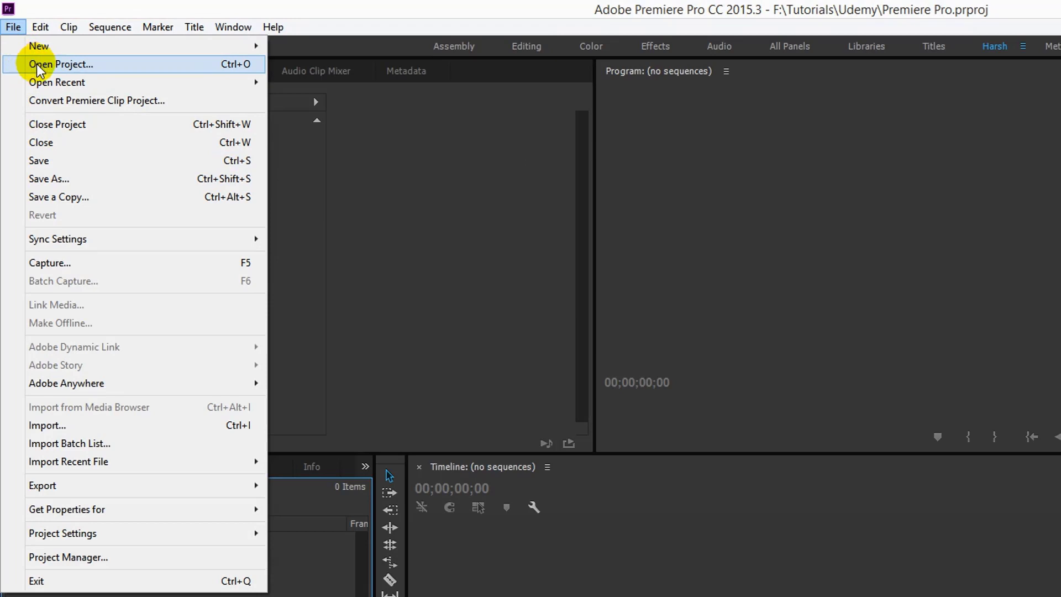
{"action": "mouse_move", "coordinate": [37, 82]}
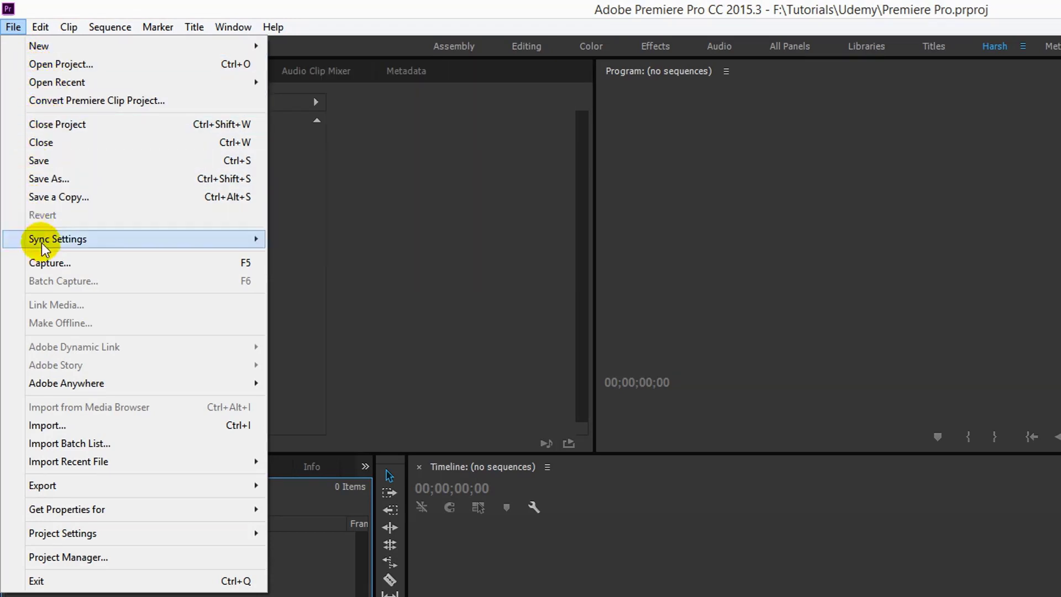
{"action": "left_click", "coordinate": [60, 431]}
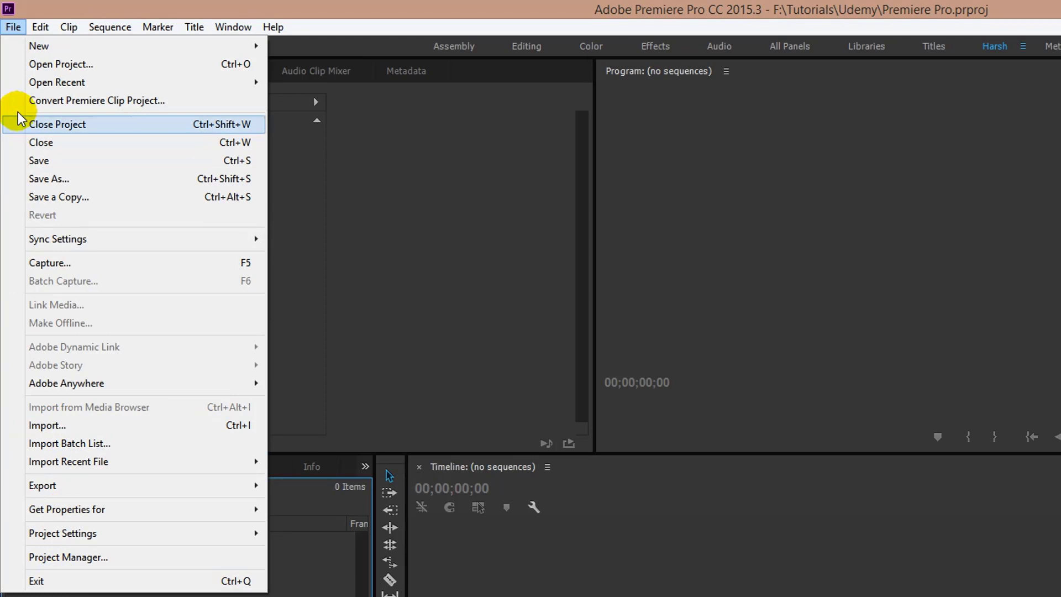
{"action": "mouse_move", "coordinate": [48, 32]}
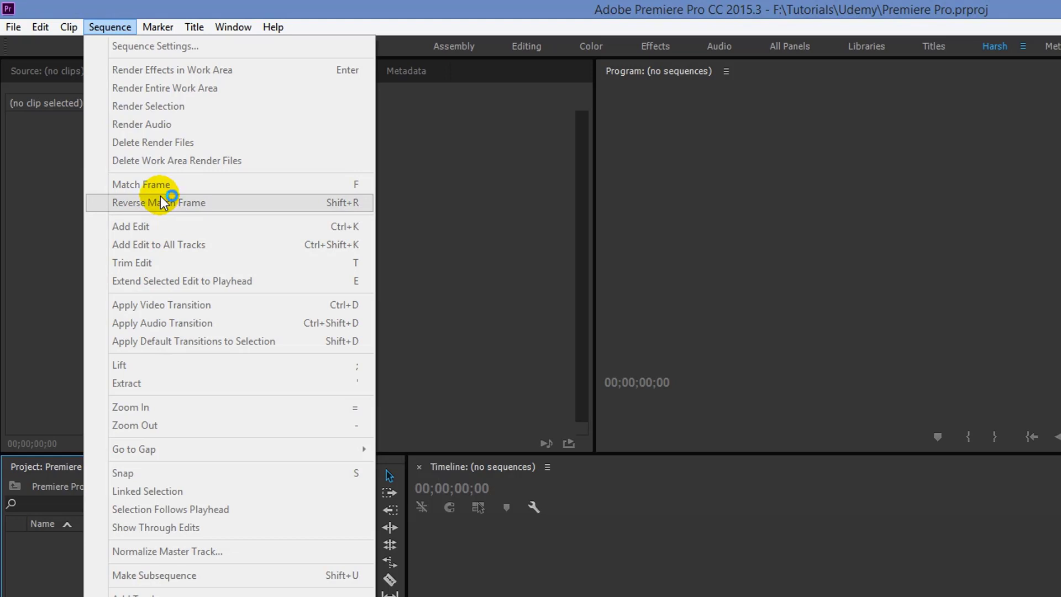
{"action": "mouse_move", "coordinate": [150, 25]}
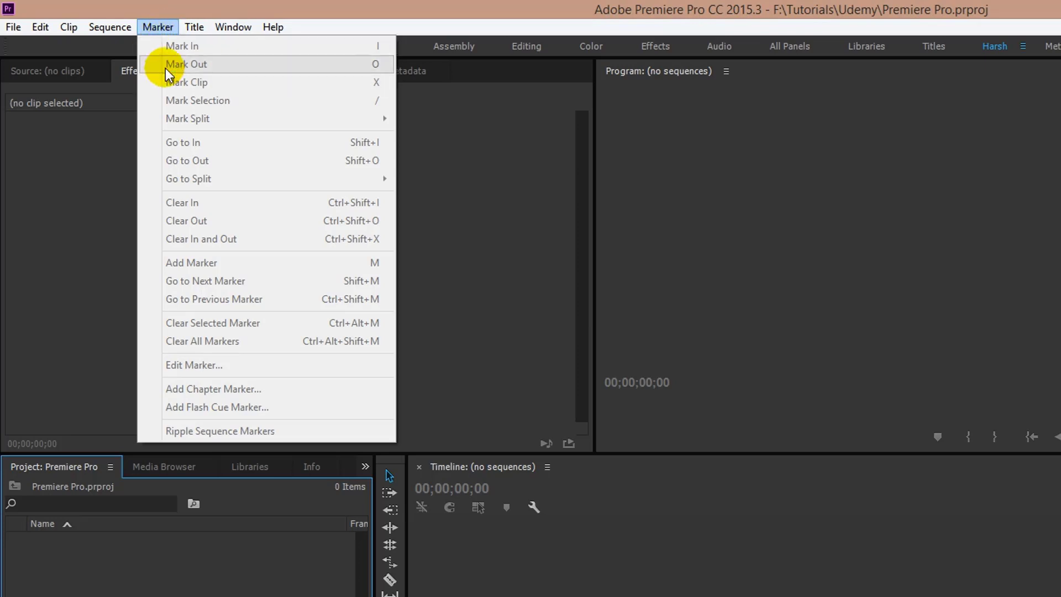
{"action": "mouse_move", "coordinate": [192, 25]}
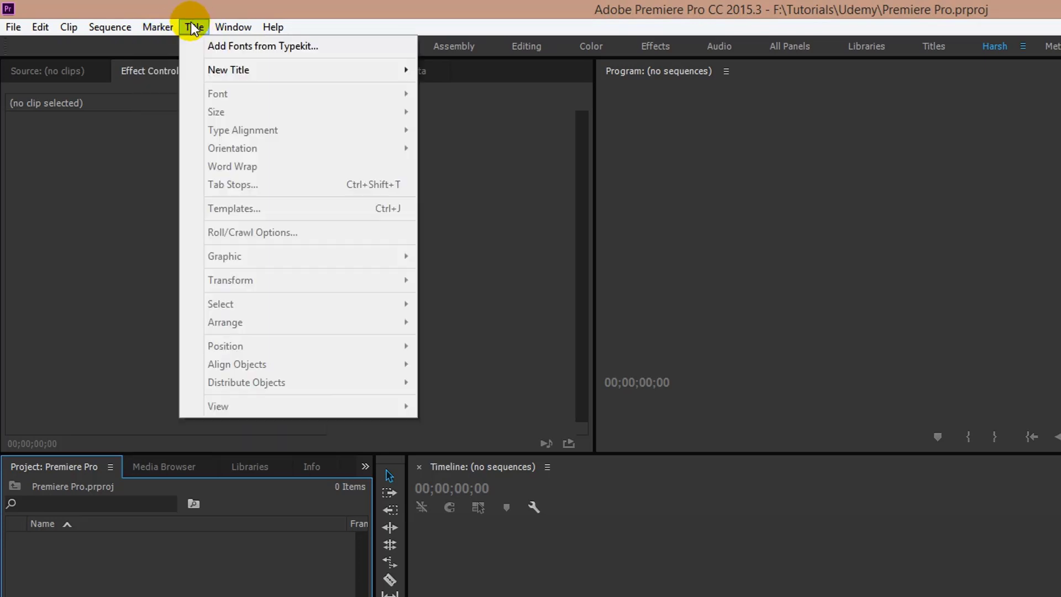
{"action": "mouse_move", "coordinate": [233, 27]}
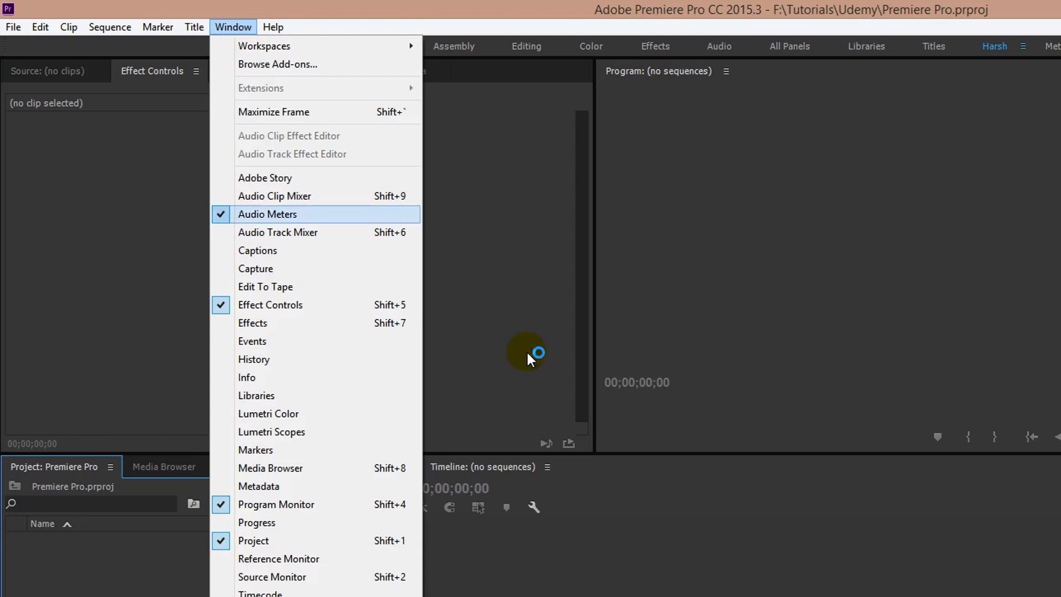
{"action": "key", "text": "Escape"}
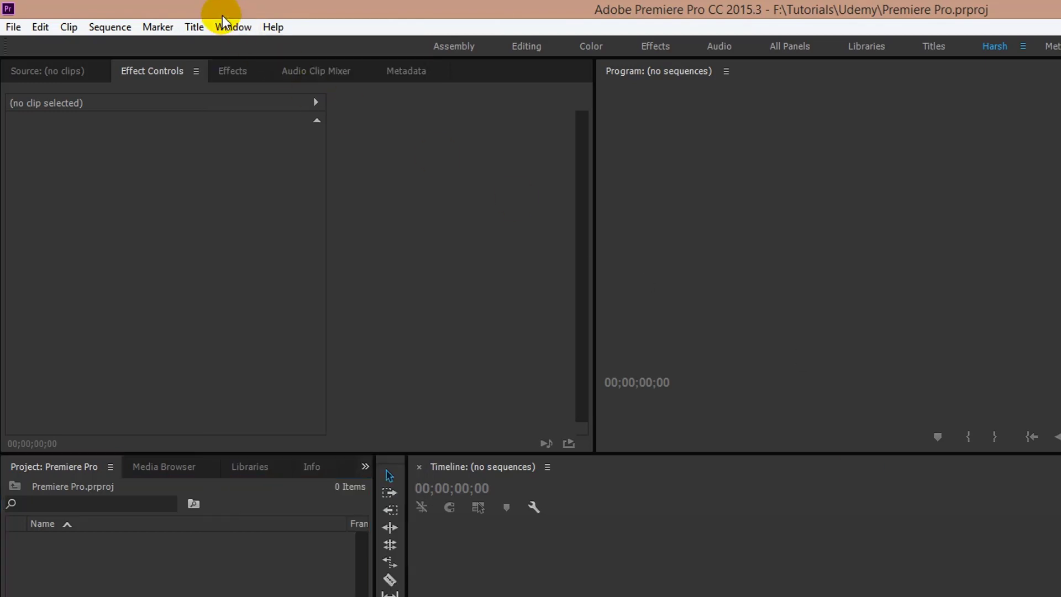
Step: Open the History panel from the Window menu, bring it to the front and reposition it
{"action": "left_click", "coordinate": [225, 25]}
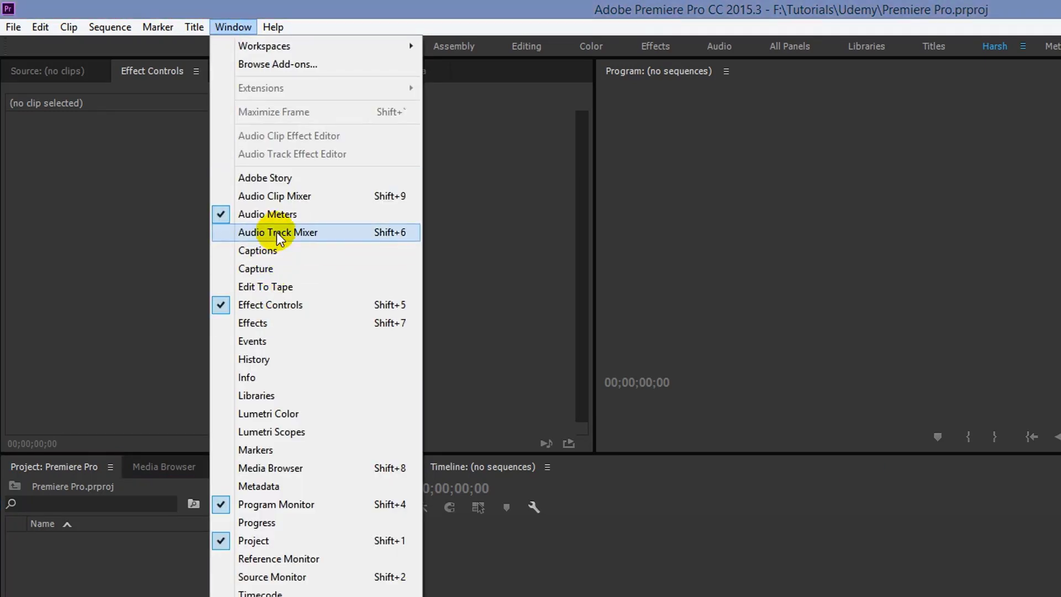
{"action": "left_click", "coordinate": [245, 360]}
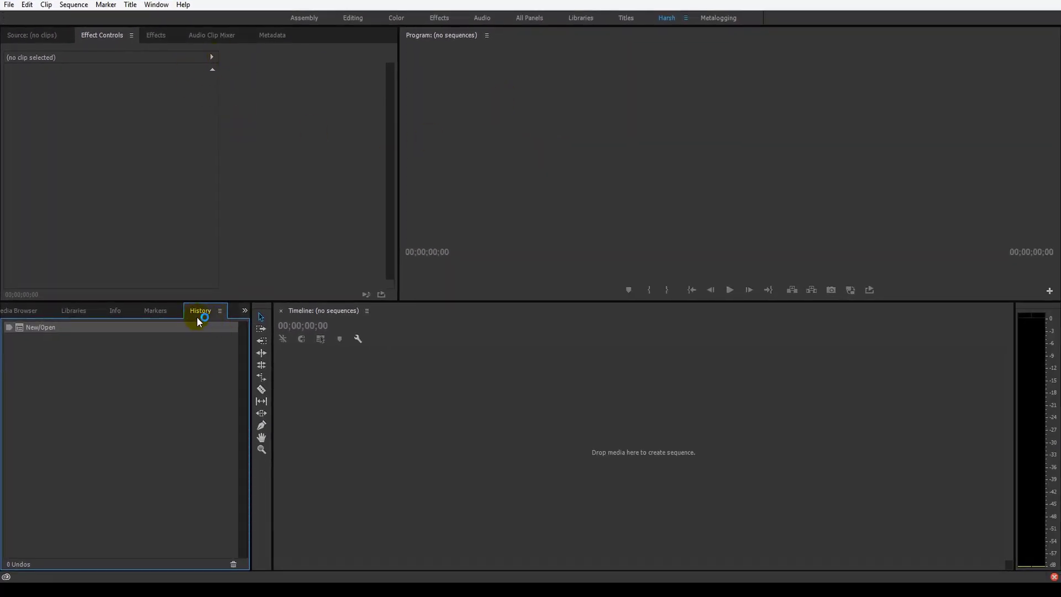
{"action": "left_click", "coordinate": [156, 5]}
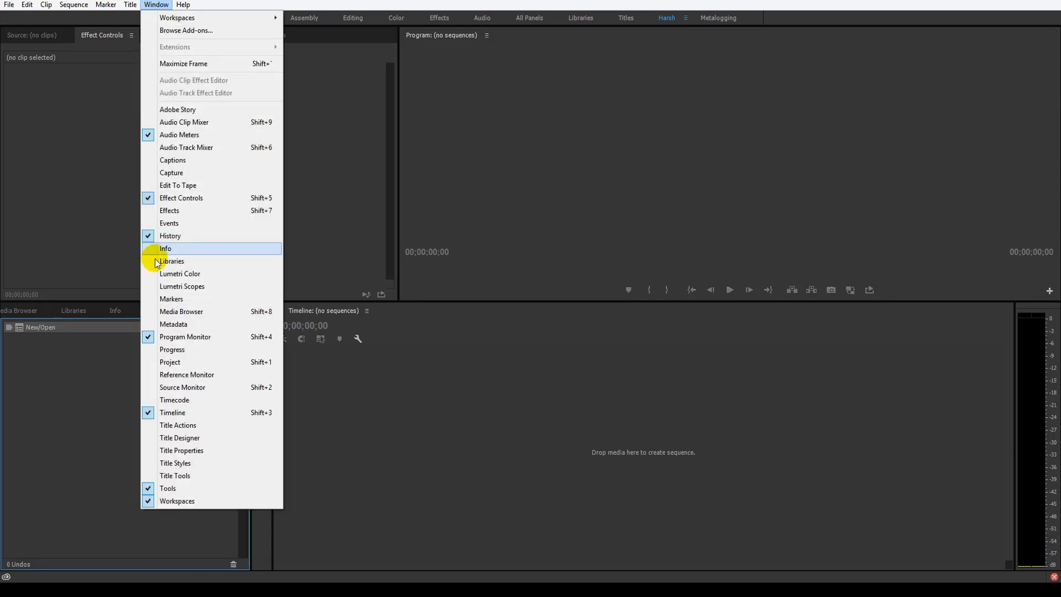
{"action": "left_click", "coordinate": [150, 236]}
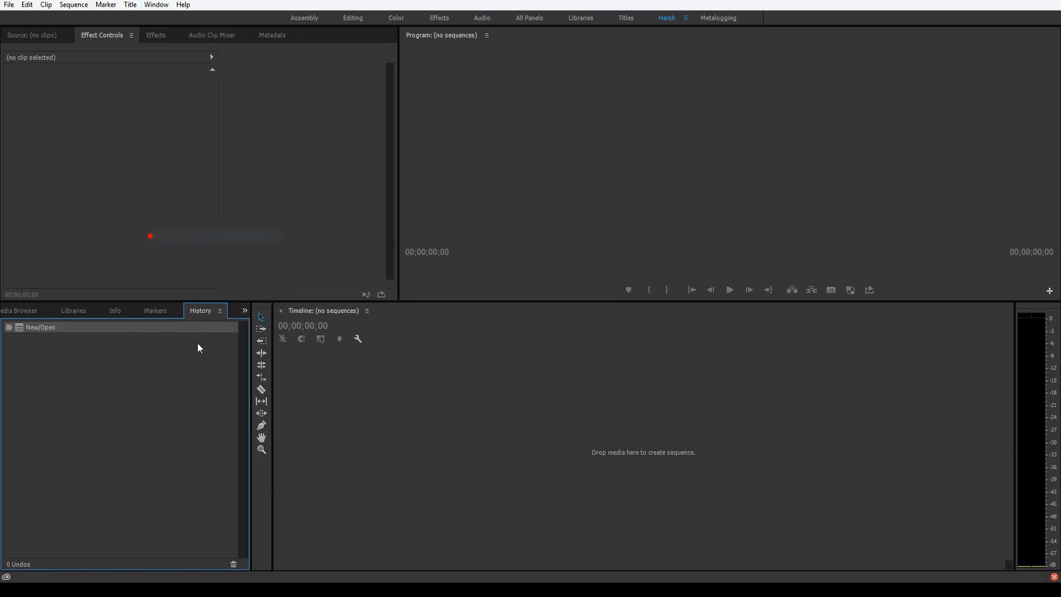
{"action": "left_click_drag", "start_coordinate": [185, 310], "coordinate": [238, 316]}
Step: Glance through the Help menu's options and close it again
{"action": "left_click", "coordinate": [183, 5]}
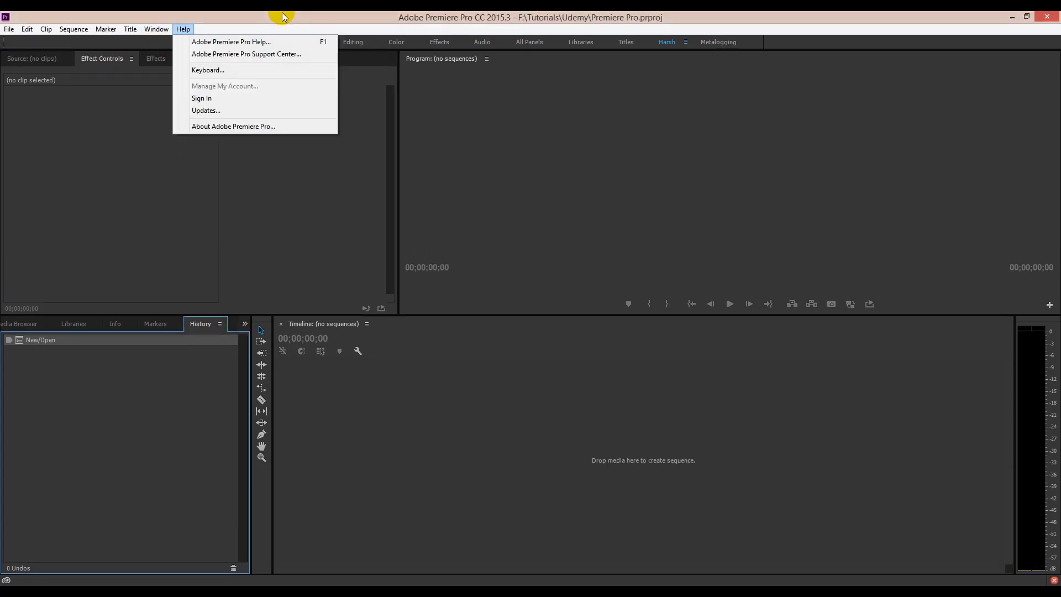
{"action": "left_click", "coordinate": [183, 29]}
{"action": "left_click", "coordinate": [183, 28]}
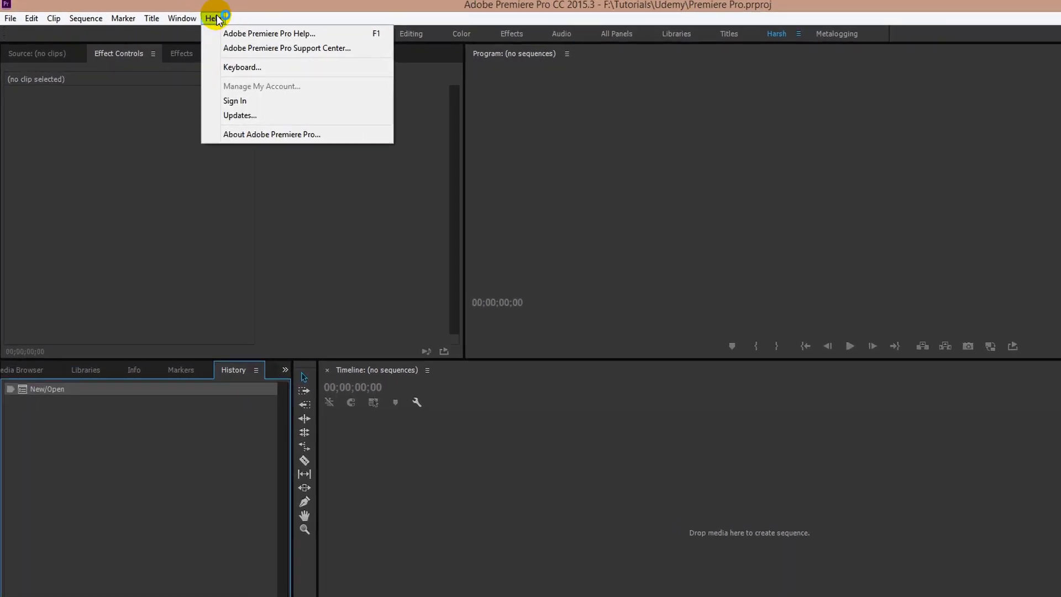
{"action": "left_click", "coordinate": [255, 11]}
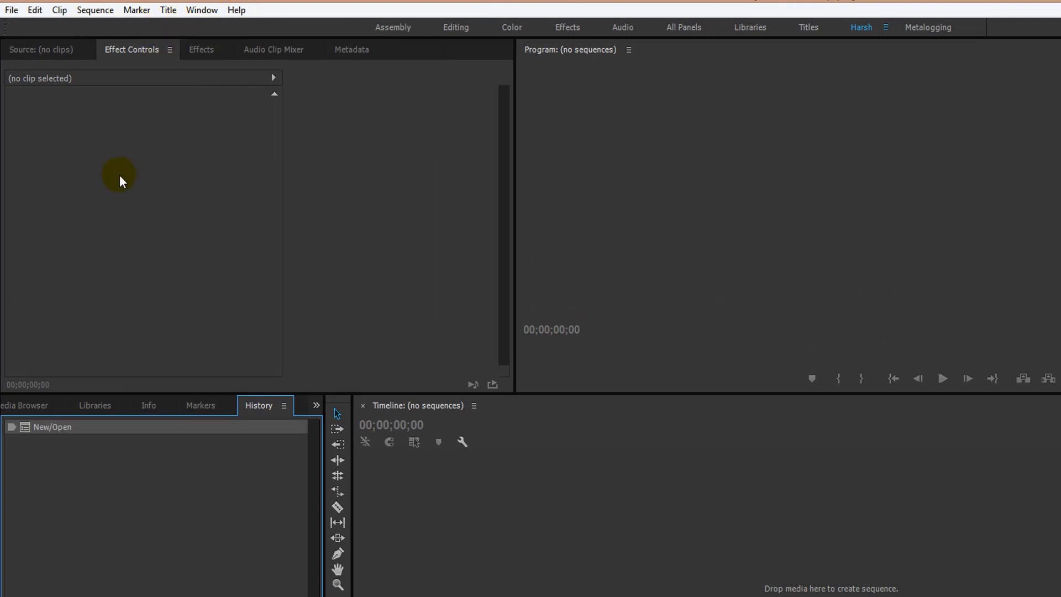
Step: Import Rec_317.mp4 from the Recordings folder through the Project panel's import dialog
{"action": "left_click", "coordinate": [50, 55]}
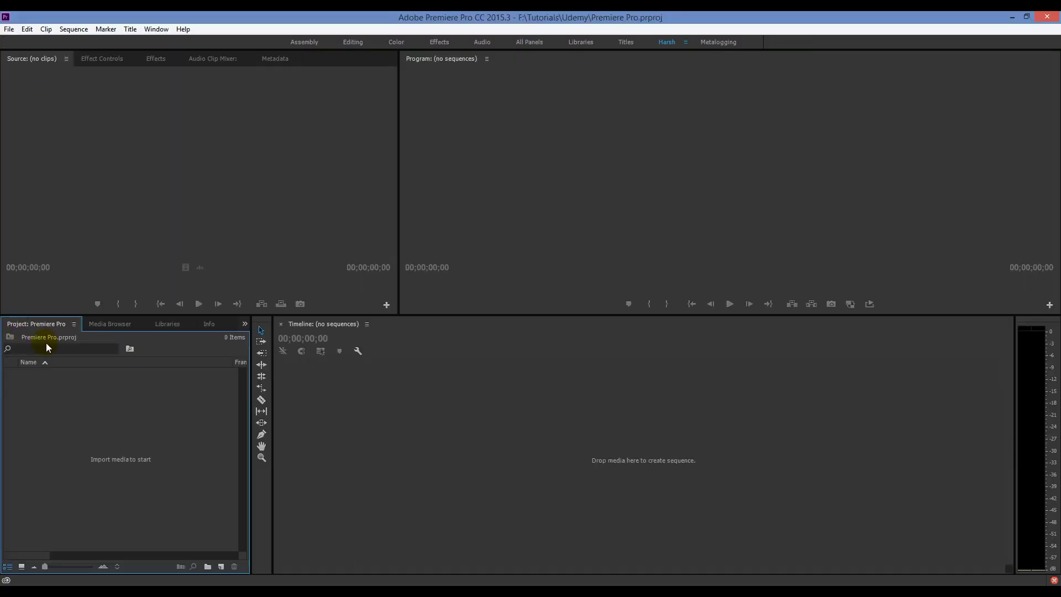
{"action": "double_click", "coordinate": [94, 422]}
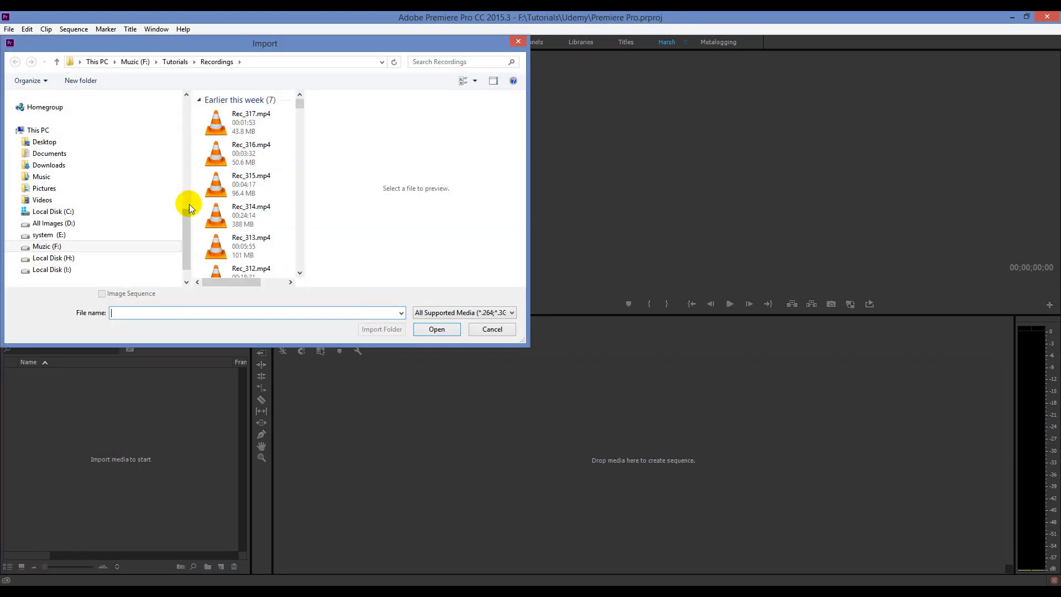
{"action": "scroll", "coordinate": [184, 206], "scroll_direction": "up", "scroll_amount": 2}
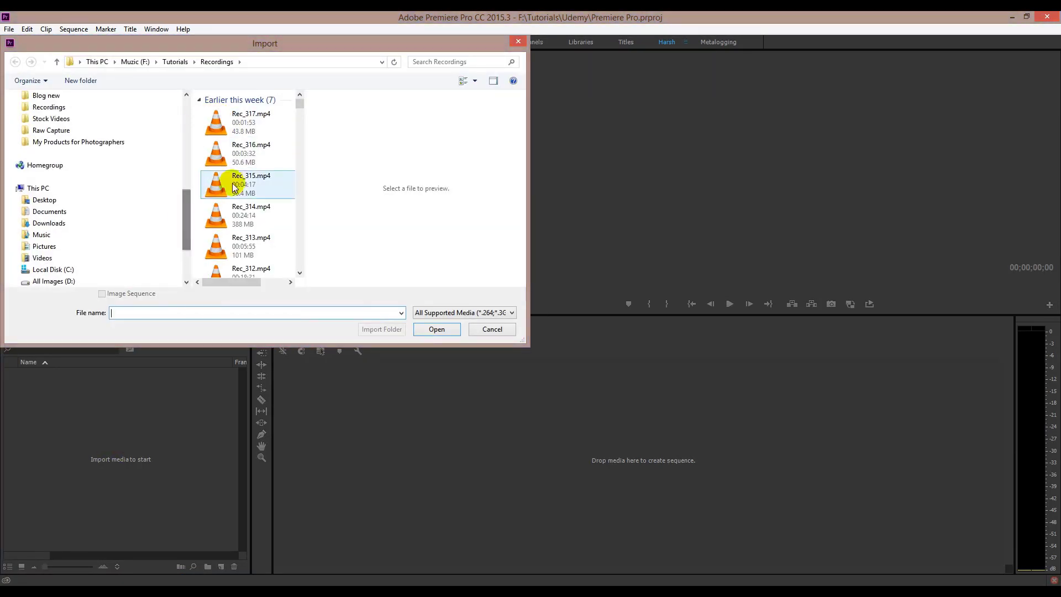
{"action": "double_click", "coordinate": [271, 131]}
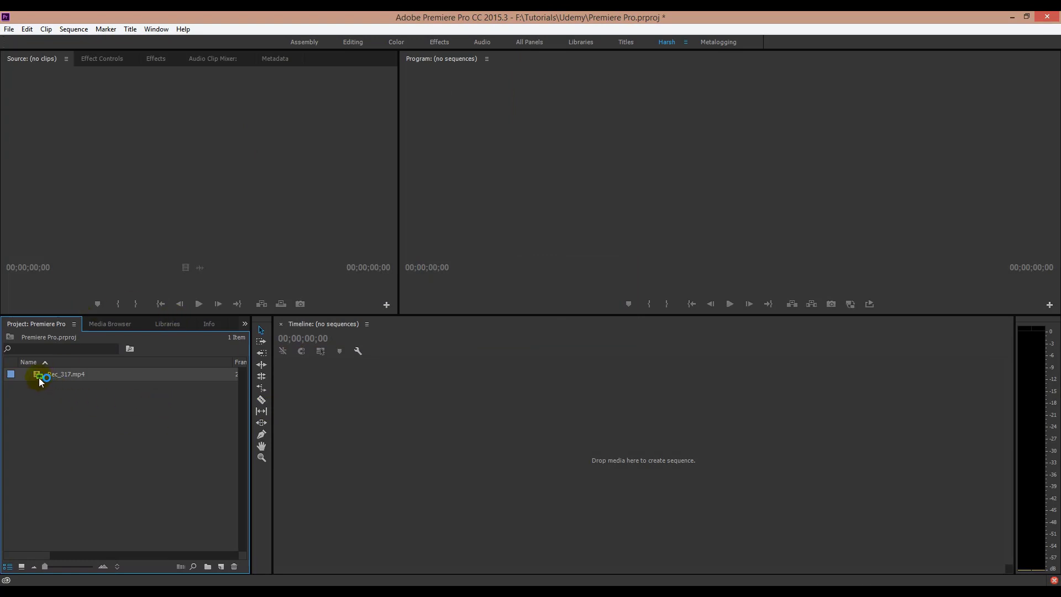
Step: Show project items as thumbnails and briefly play Rec_317.mp4 in the Source monitor
{"action": "left_click", "coordinate": [22, 568]}
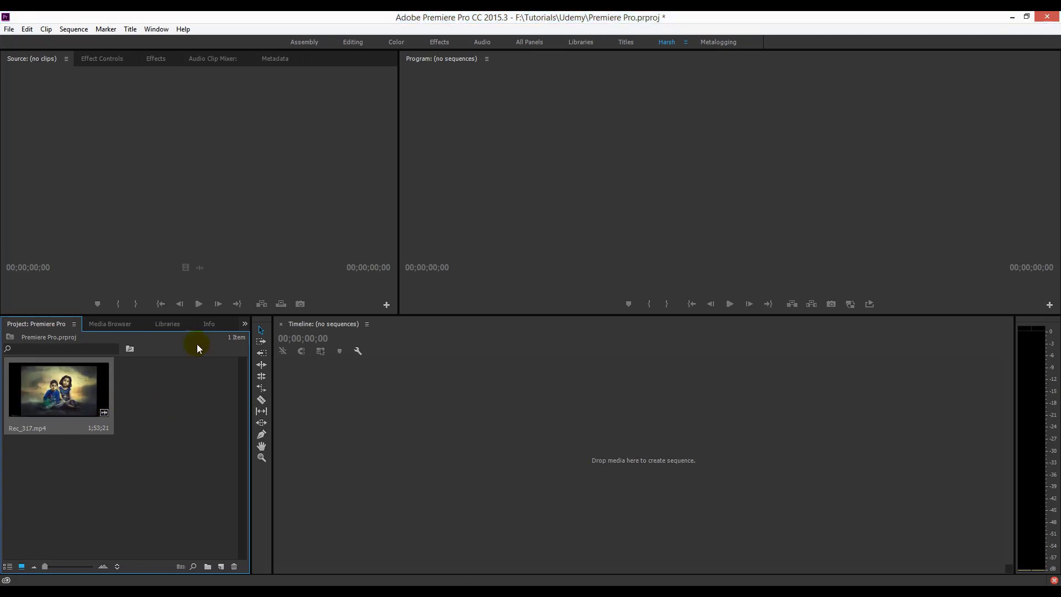
{"action": "double_click", "coordinate": [61, 404]}
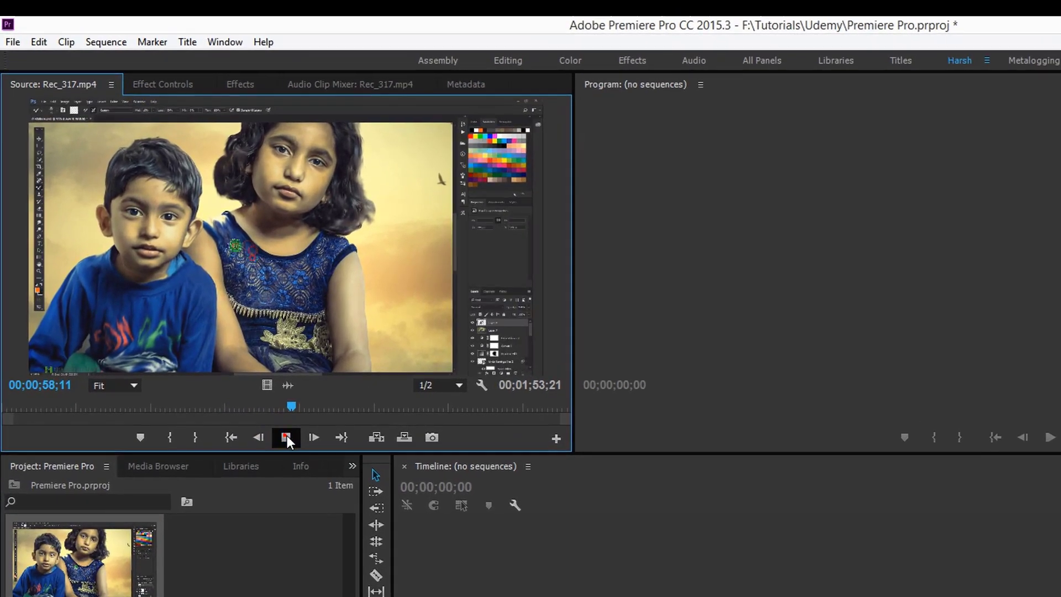
{"action": "left_click", "coordinate": [269, 413]}
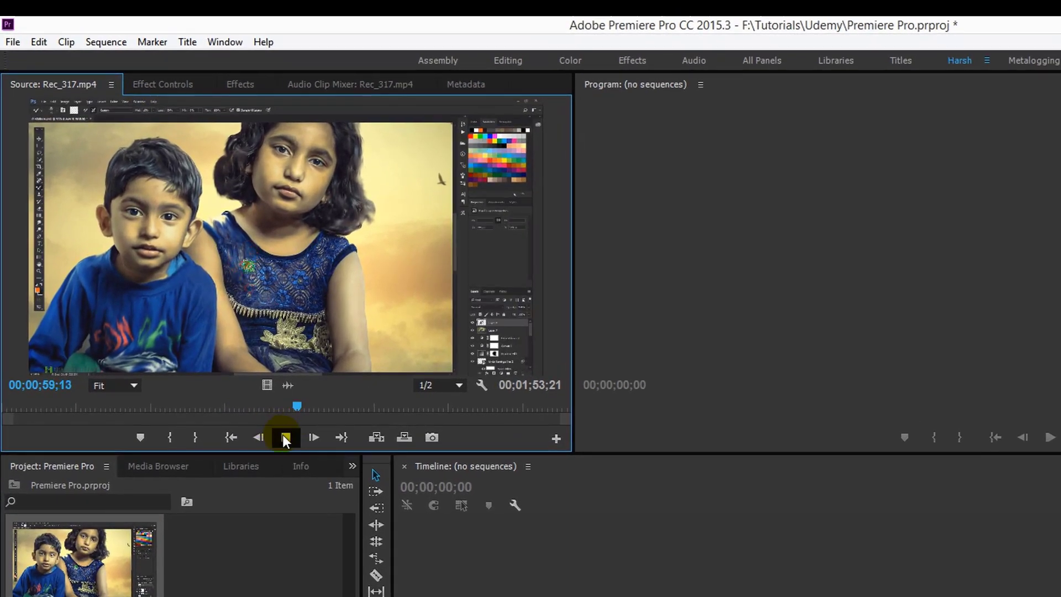
{"action": "left_click", "coordinate": [270, 413]}
Step: Scrub the Rec_317.mp4 preview to 00;00;42;22 and display its Effect Controls
{"action": "left_click", "coordinate": [121, 408]}
{"action": "left_click", "coordinate": [383, 407]}
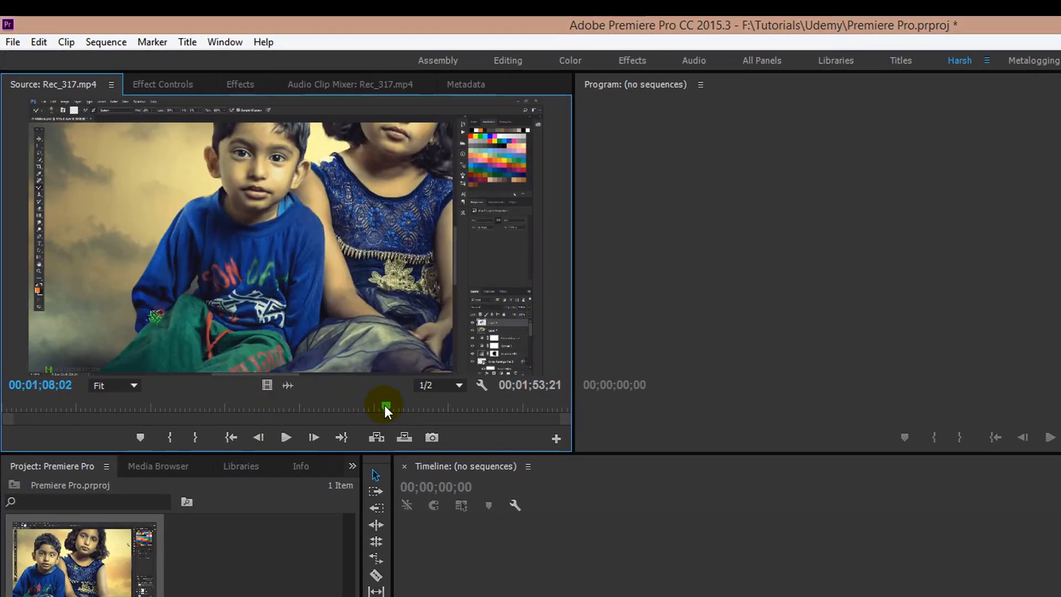
{"action": "left_click", "coordinate": [171, 409]}
{"action": "left_click", "coordinate": [267, 409]}
{"action": "left_click", "coordinate": [425, 409]}
{"action": "left_click", "coordinate": [194, 409]}
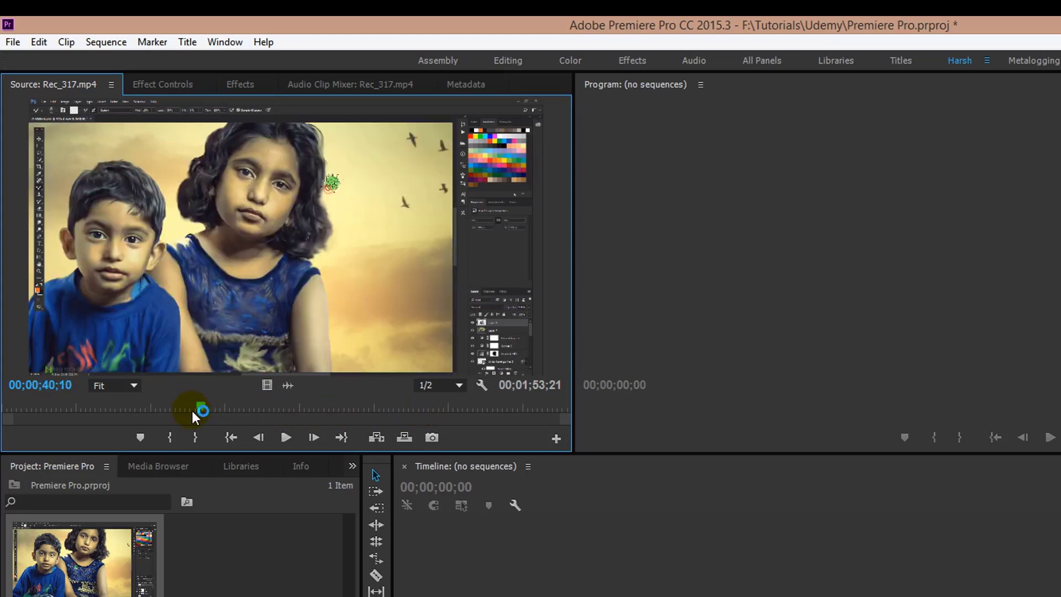
{"action": "left_click", "coordinate": [69, 409]}
{"action": "left_click_drag", "start_coordinate": [68, 410], "coordinate": [227, 410]}
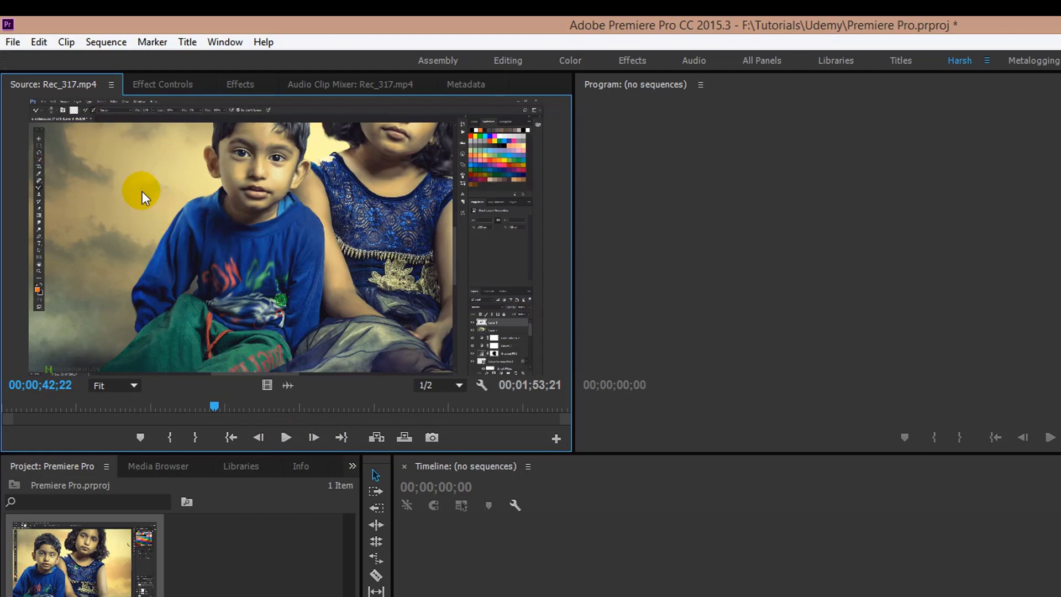
{"action": "left_click", "coordinate": [185, 84]}
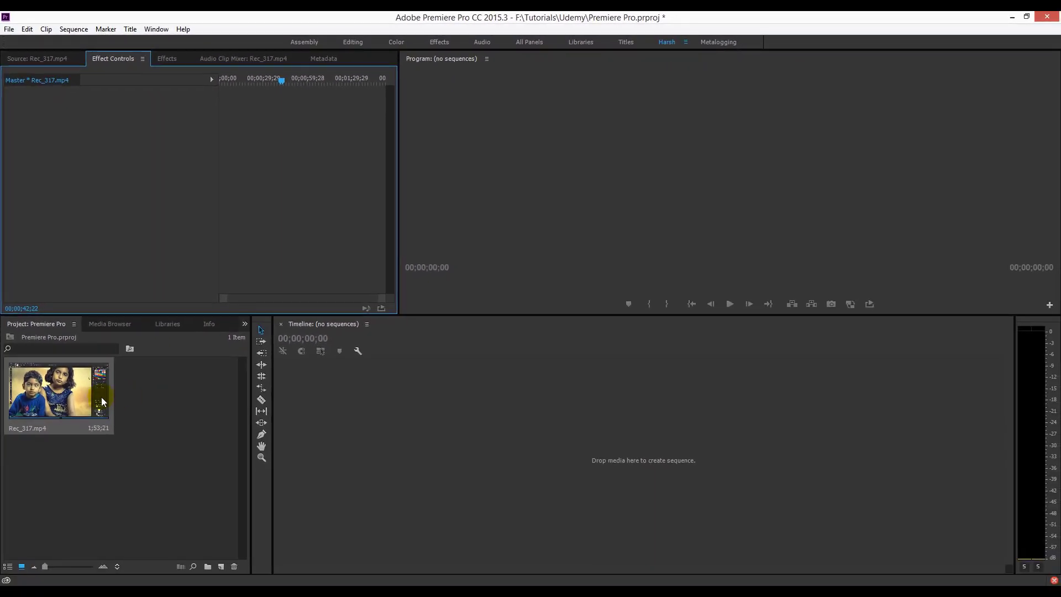
Step: Drag Rec_317.mp4 onto the empty Timeline to create sequence Rec_317, then select the V1 clip
{"action": "left_click_drag", "start_coordinate": [80, 396], "coordinate": [338, 408]}
{"action": "left_click_drag", "start_coordinate": [82, 389], "coordinate": [346, 405]}
{"action": "left_click", "coordinate": [440, 394]}
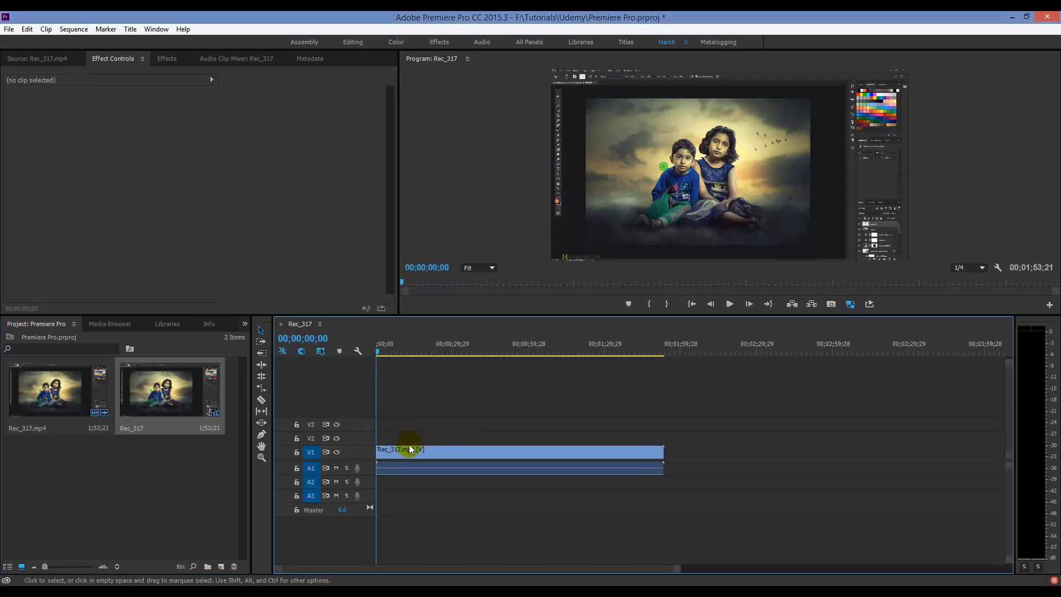
{"action": "left_click", "coordinate": [414, 457]}
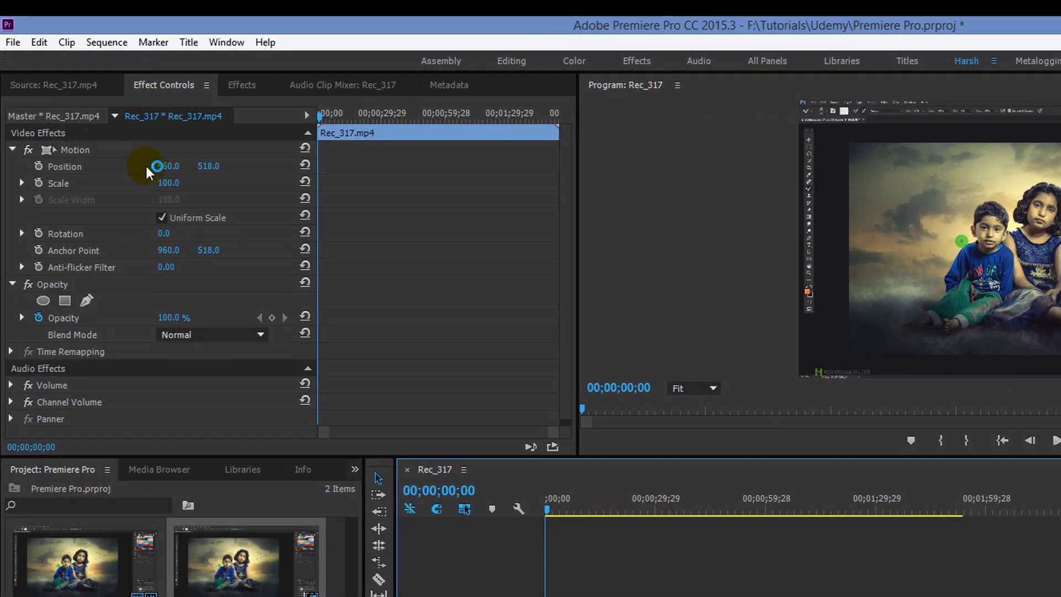
Step: Set the clip's Motion Scale to 123 and its Opacity to 67% in Effect Controls
{"action": "mouse_move", "coordinate": [168, 188]}
{"action": "left_mouse_down"}
{"action": "mouse_move", "coordinate": [230, 196]}
{"action": "mouse_move", "coordinate": [132, 188]}
{"action": "mouse_move", "coordinate": [166, 196]}
{"action": "mouse_move", "coordinate": [166, 171]}
{"action": "left_mouse_up"}
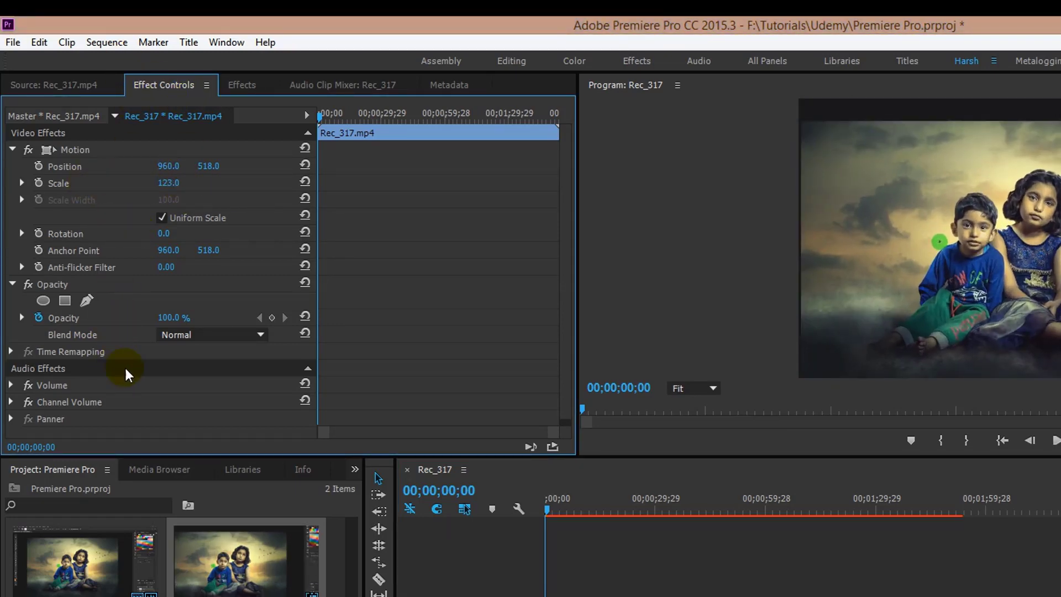
{"action": "scroll", "coordinate": [126, 367], "scroll_direction": "down", "scroll_amount": 1}
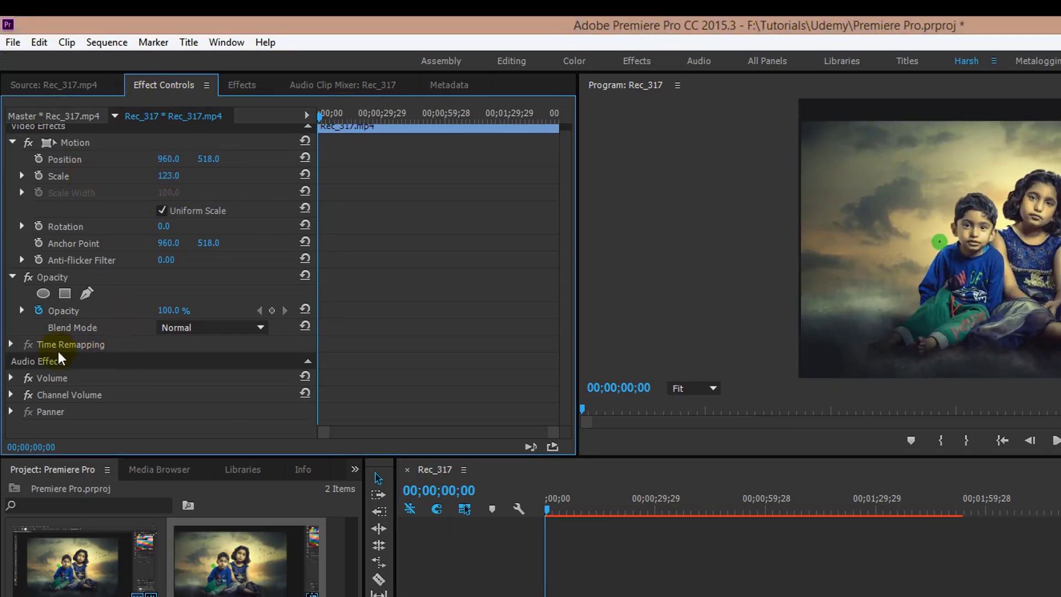
{"action": "left_click", "coordinate": [10, 378]}
{"action": "left_click", "coordinate": [11, 378]}
{"action": "left_click", "coordinate": [94, 392]}
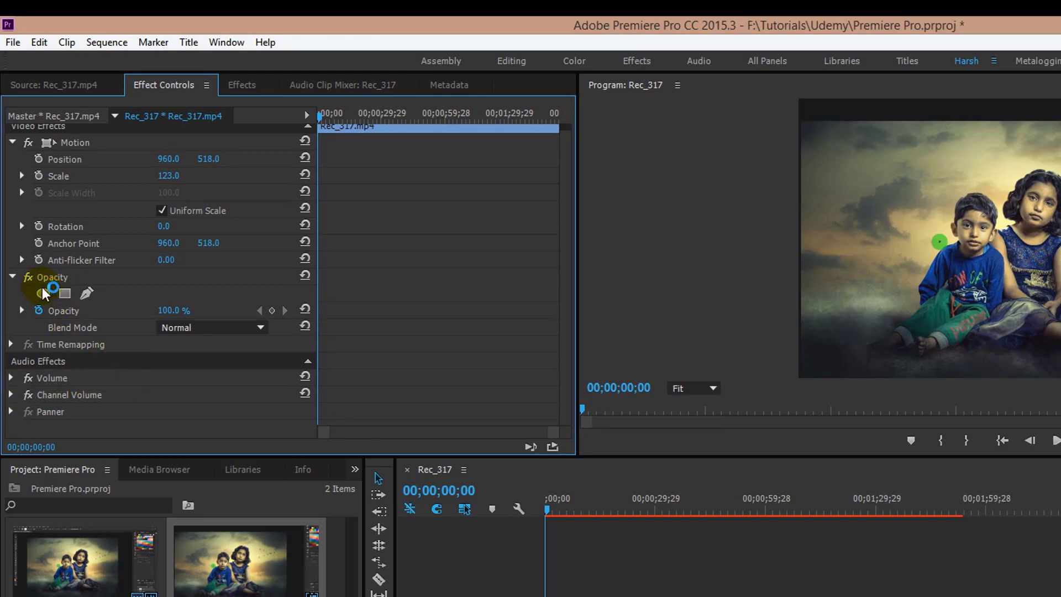
{"action": "left_click_drag", "start_coordinate": [166, 311], "coordinate": [142, 304]}
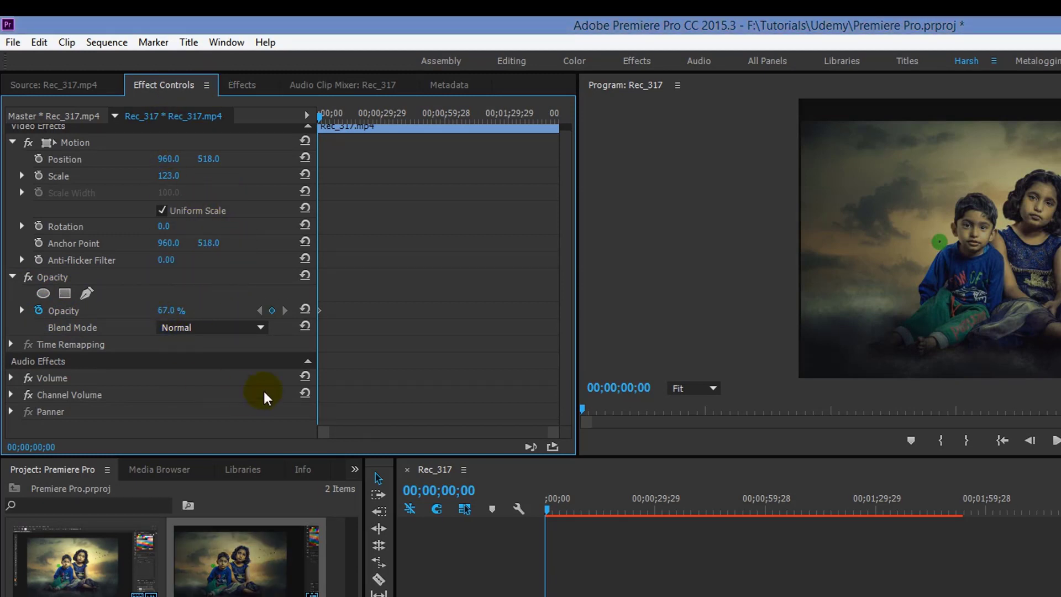
Step: Expand and collapse the Presets and Lumetri Presets folders in Effects, then show the Audio Clip Mixer
{"action": "left_click", "coordinate": [242, 85]}
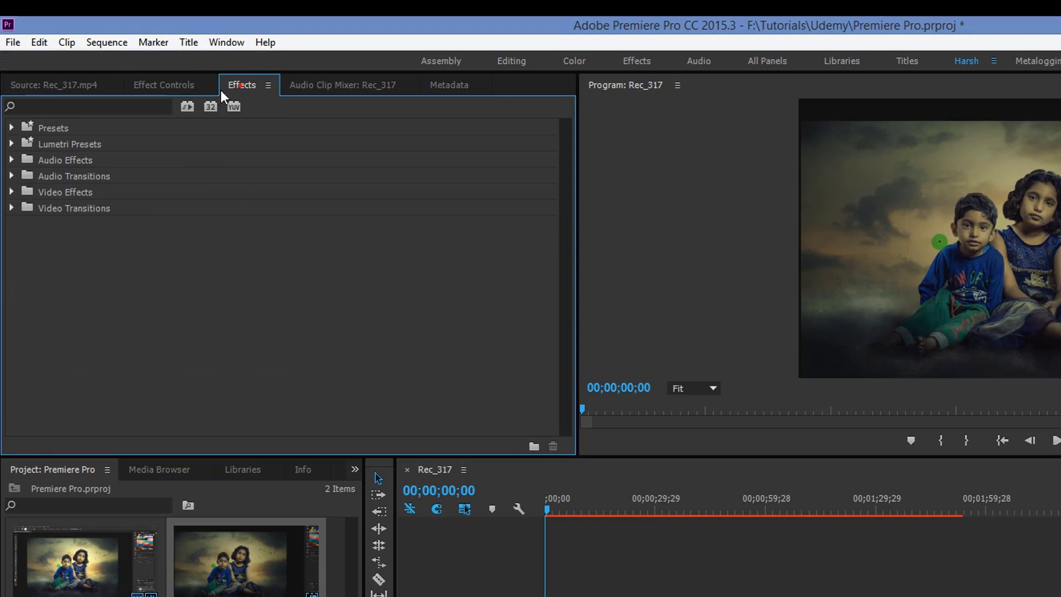
{"action": "left_click", "coordinate": [103, 105]}
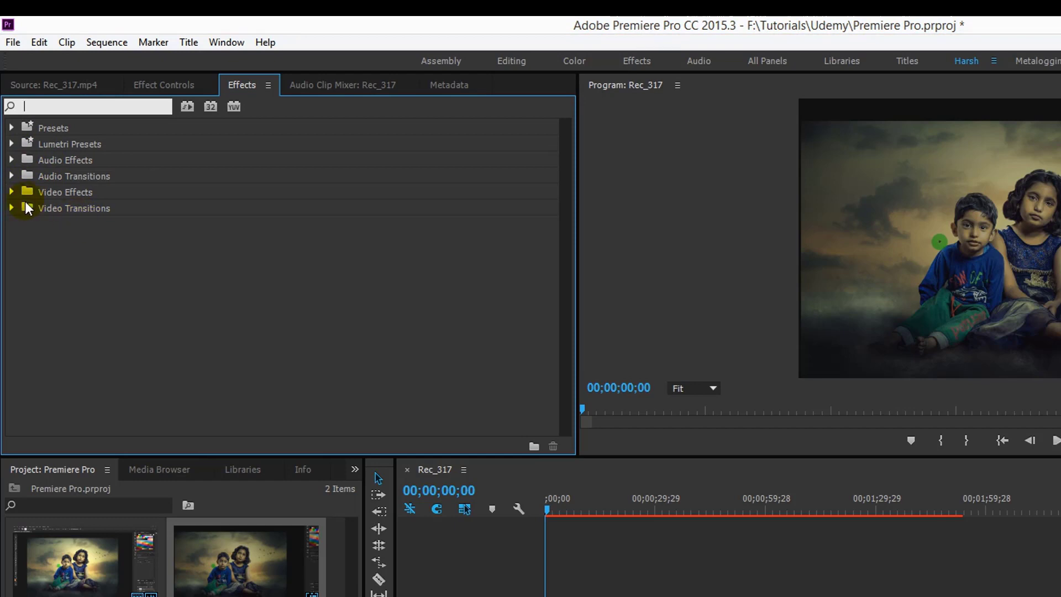
{"action": "left_click", "coordinate": [16, 129]}
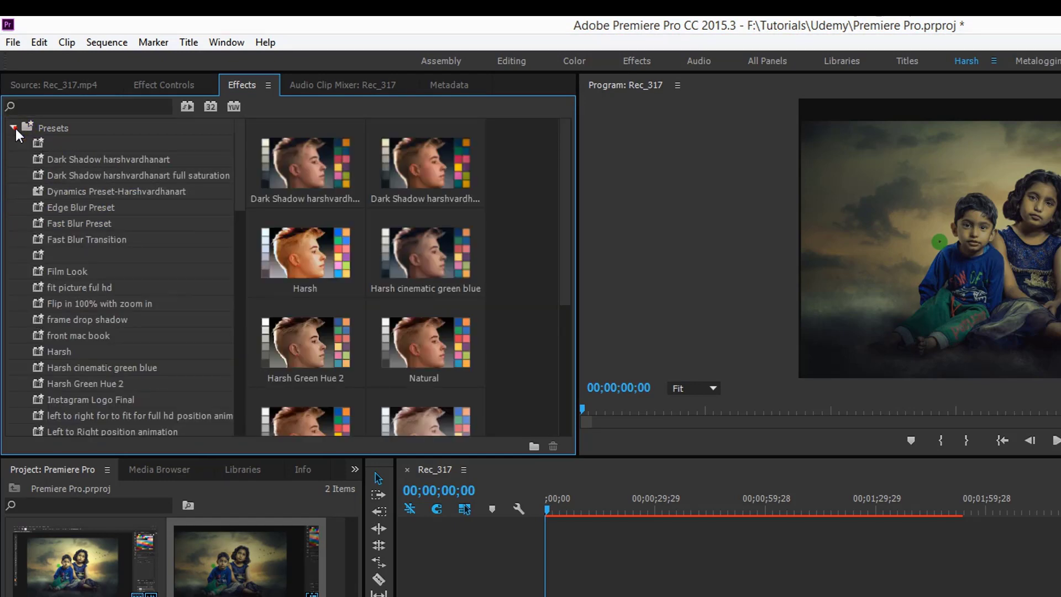
{"action": "left_click", "coordinate": [17, 128]}
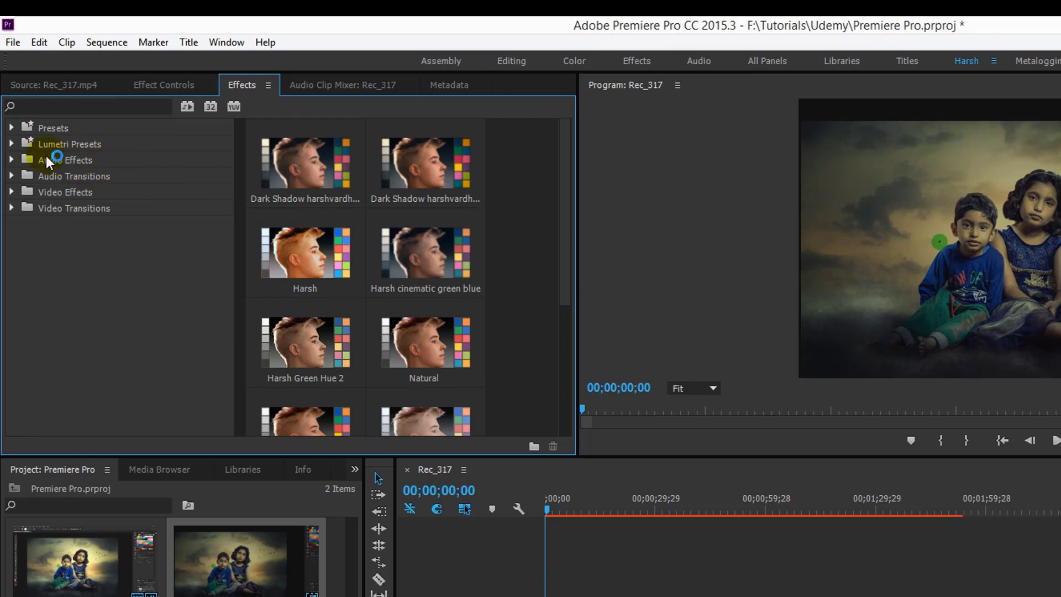
{"action": "left_click", "coordinate": [14, 144]}
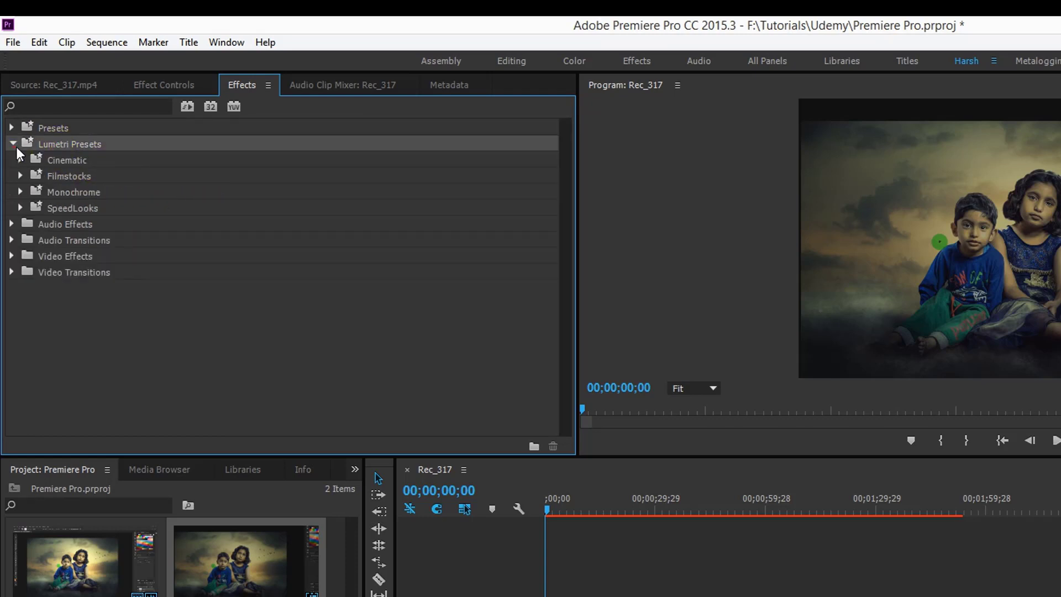
{"action": "left_click", "coordinate": [17, 147]}
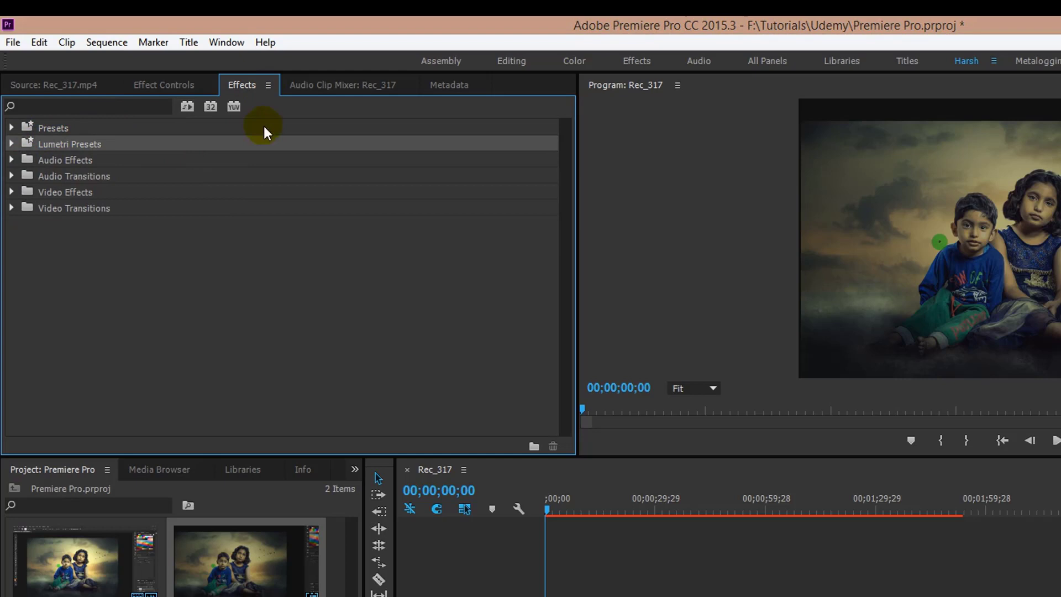
{"action": "left_click", "coordinate": [326, 87]}
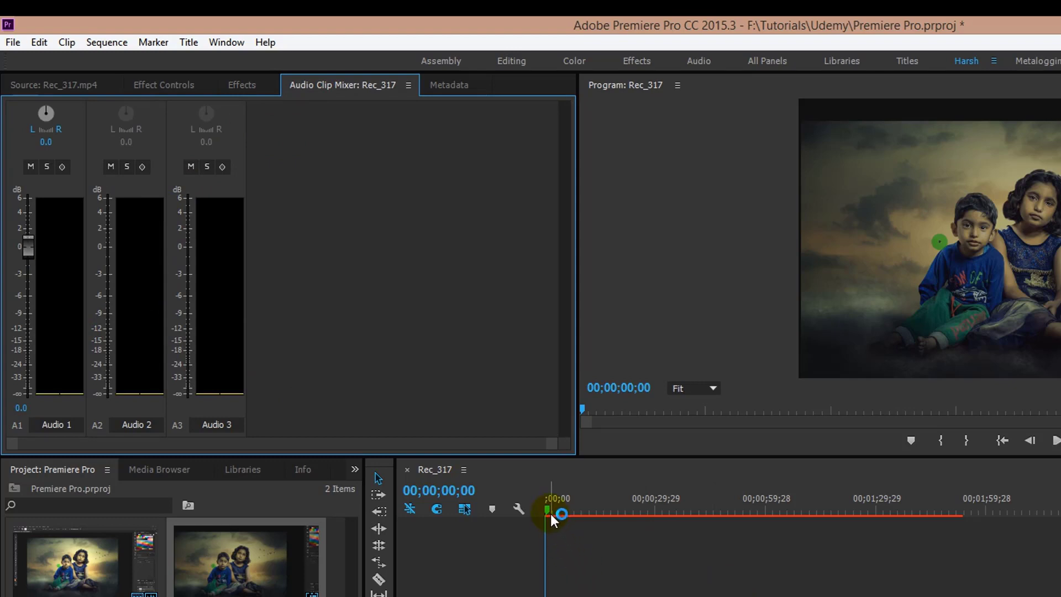
Step: Put the playhead at 00;00;15;06 and display Rec_317.mp4's metadata, showing 29.85 fps
{"action": "left_click", "coordinate": [606, 511]}
{"action": "left_click", "coordinate": [602, 509]}
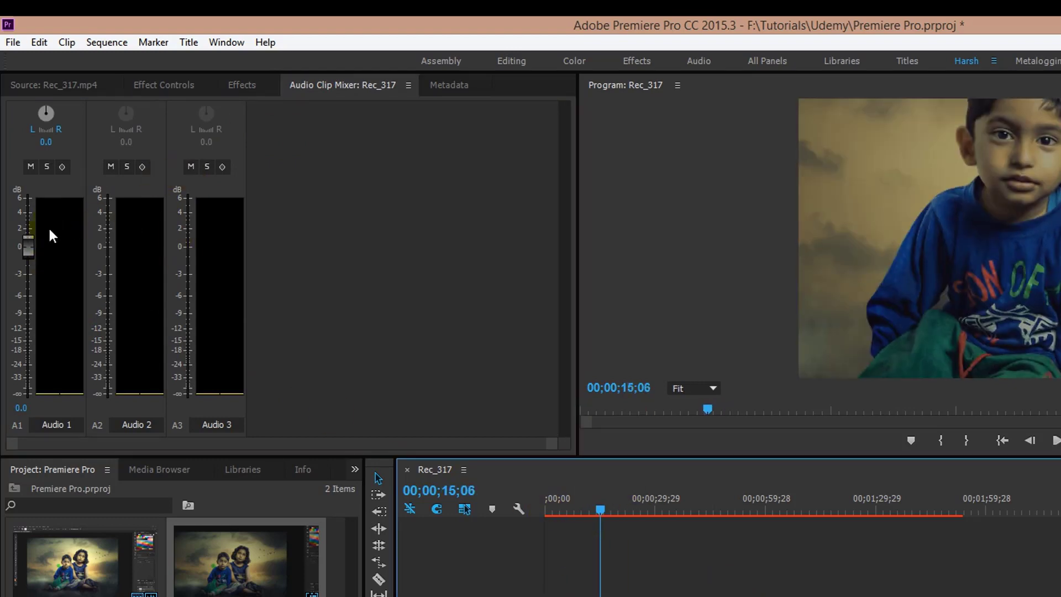
{"action": "left_click", "coordinate": [24, 253]}
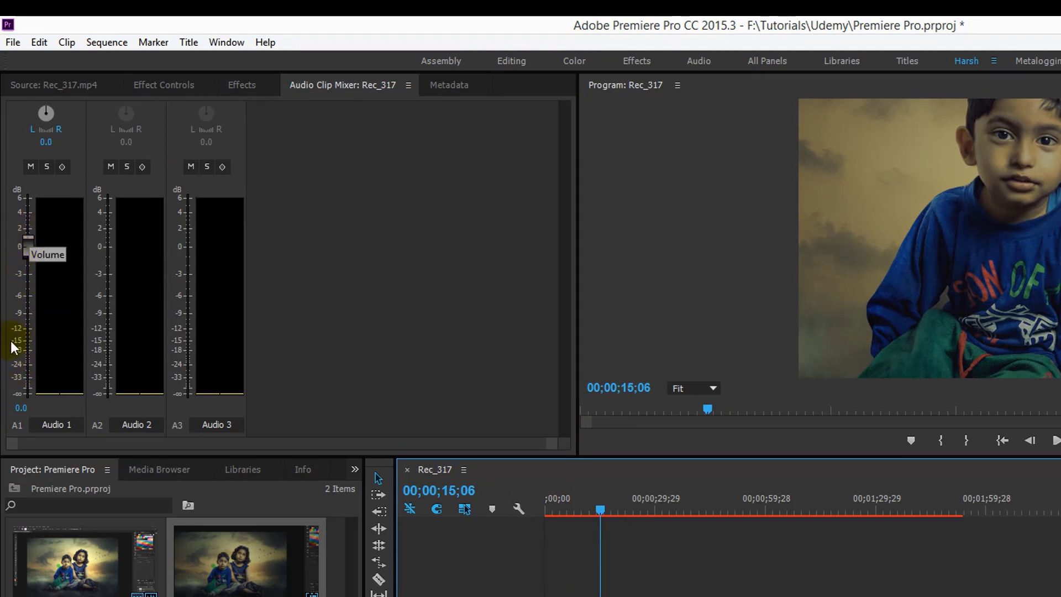
{"action": "left_click", "coordinate": [447, 86]}
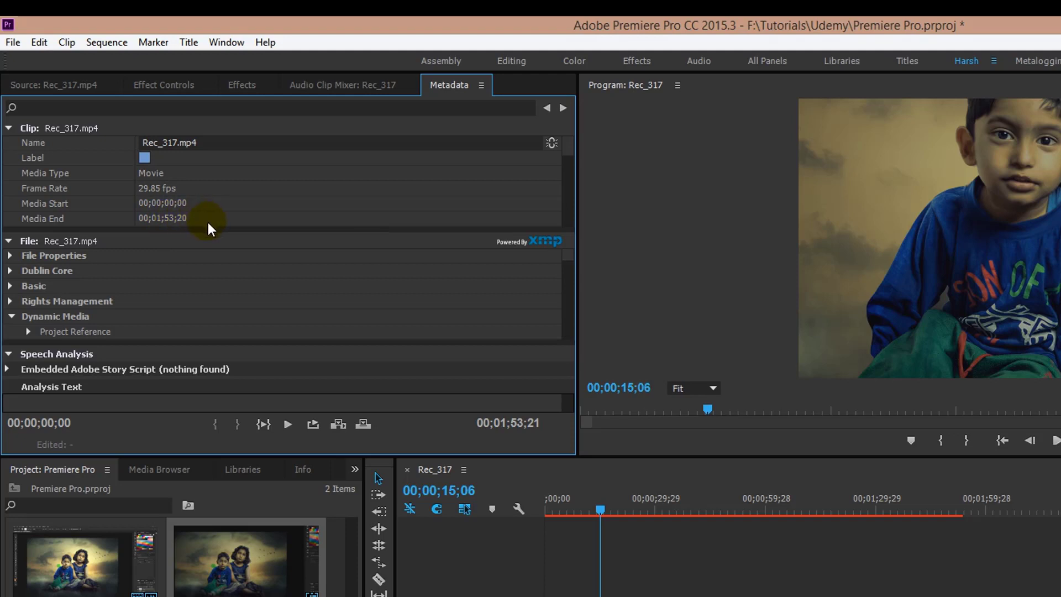
{"action": "scroll", "coordinate": [210, 220], "scroll_direction": "down", "scroll_amount": 1}
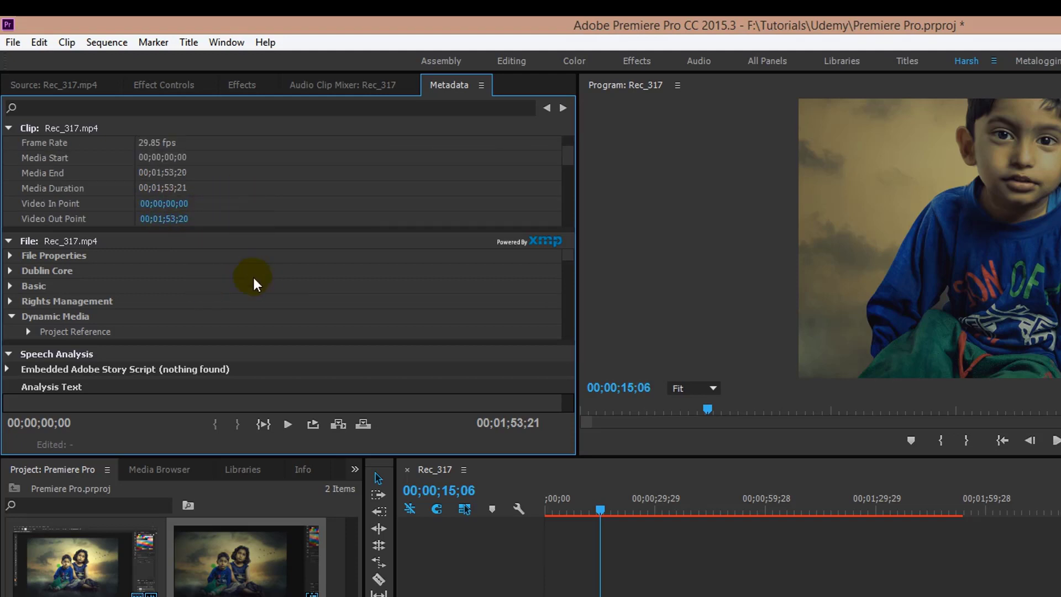
{"action": "left_click", "coordinate": [569, 168]}
{"action": "left_click", "coordinate": [565, 177]}
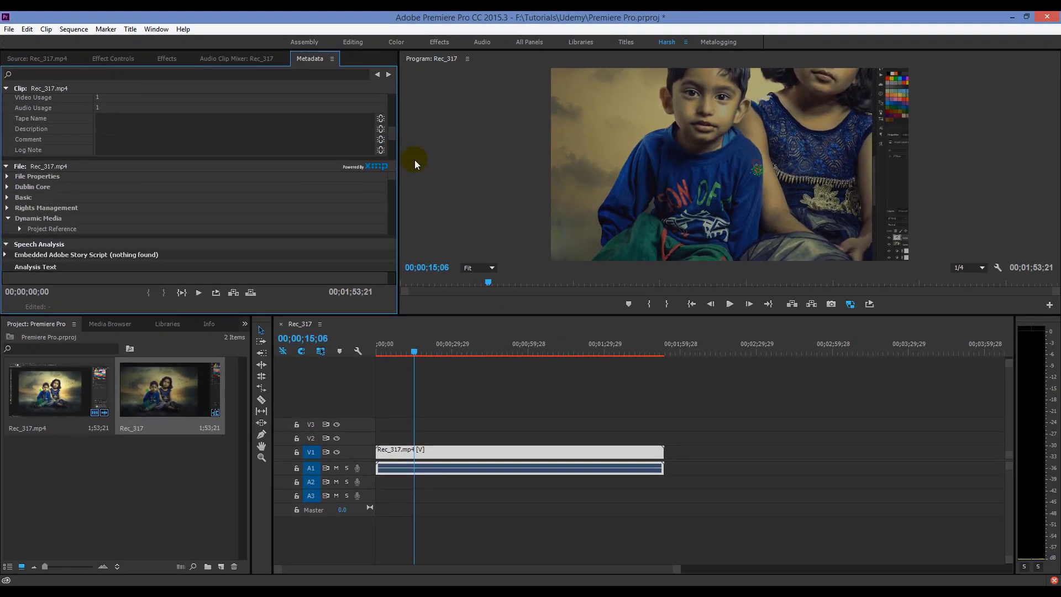
{"action": "left_click", "coordinate": [651, 189]}
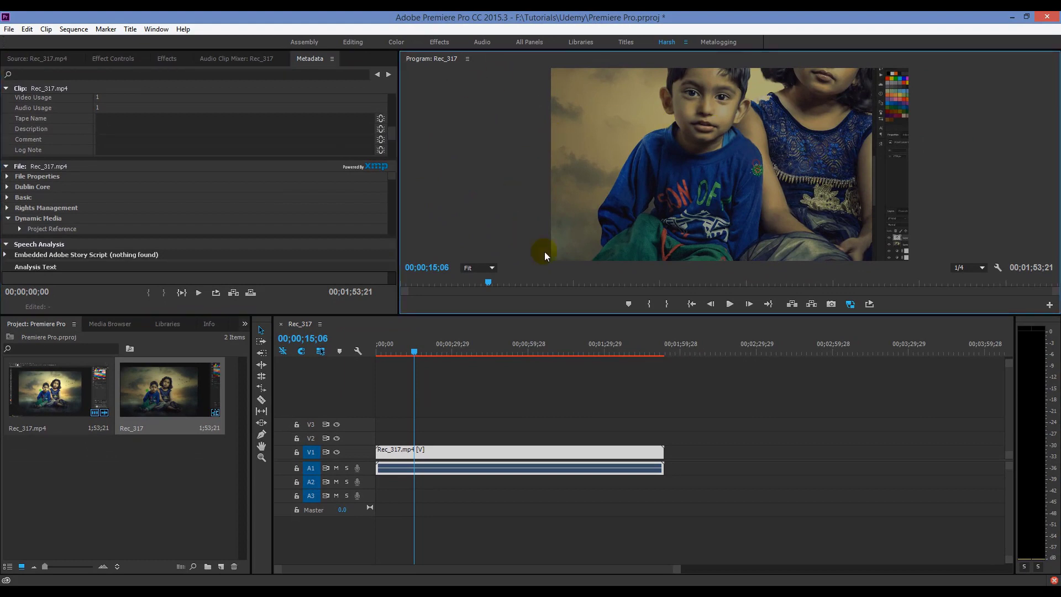
Step: Mark In at 00;00;30;07 and Out at 00;01;12;17, then return the playhead to the In point
{"action": "left_click_drag", "start_coordinate": [417, 352], "coordinate": [453, 363]}
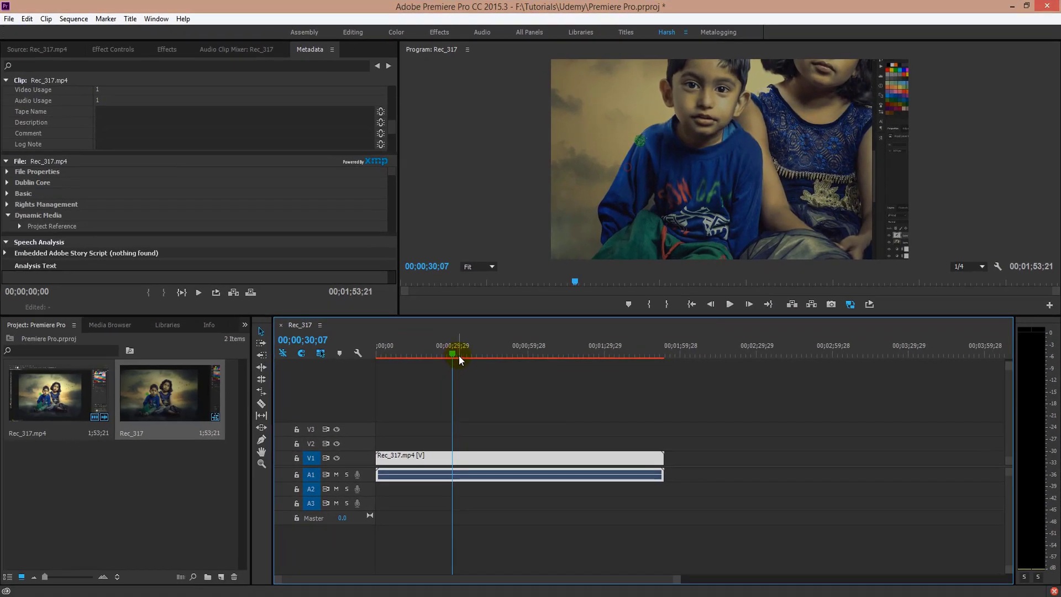
{"action": "key", "text": "i"}
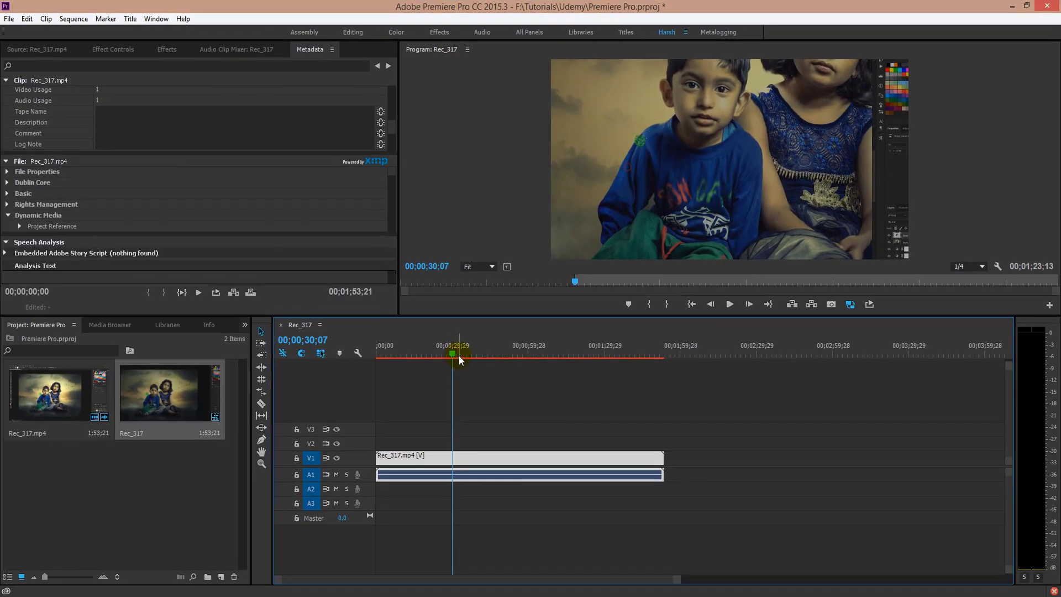
{"action": "left_click_drag", "start_coordinate": [449, 356], "coordinate": [559, 357]}
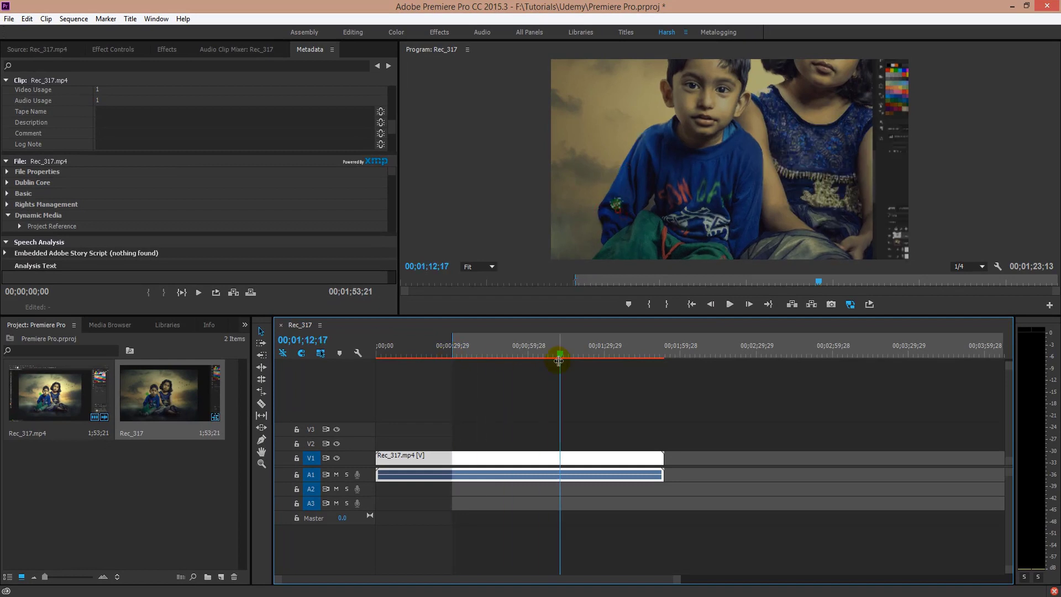
{"action": "key", "text": "o"}
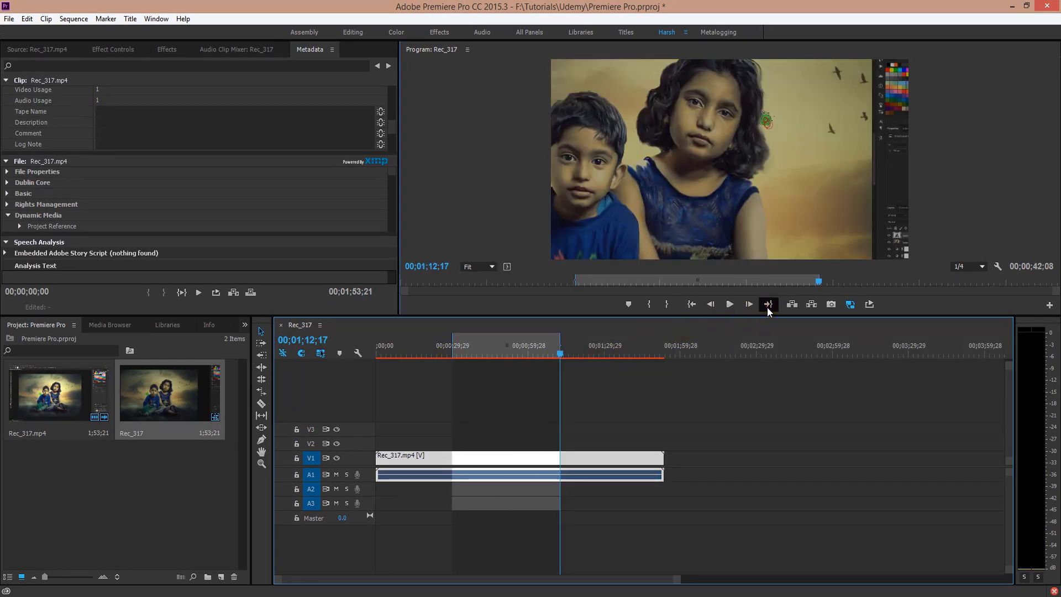
{"action": "left_click", "coordinate": [694, 309]}
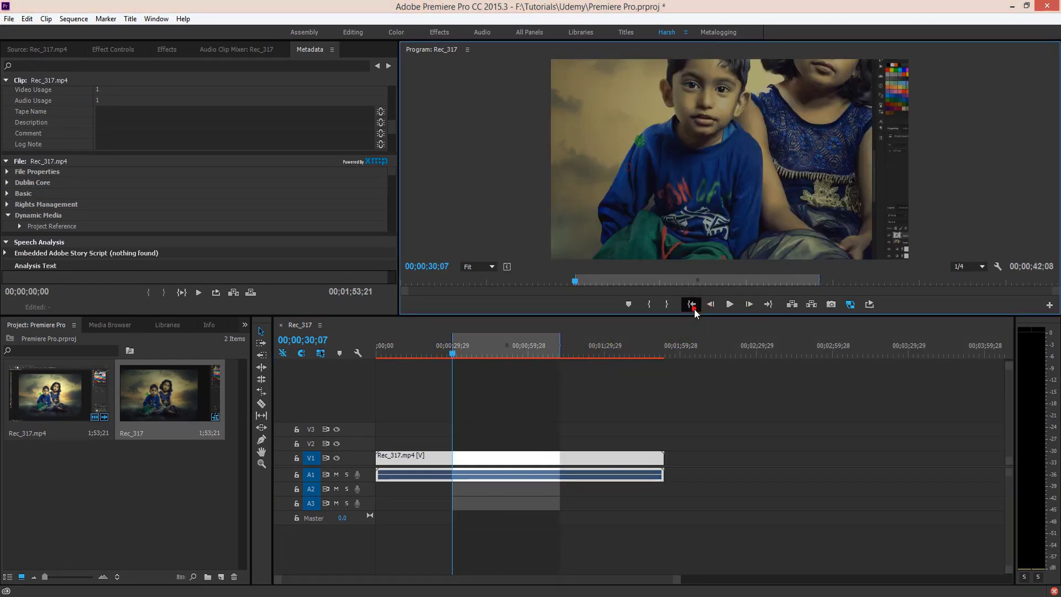